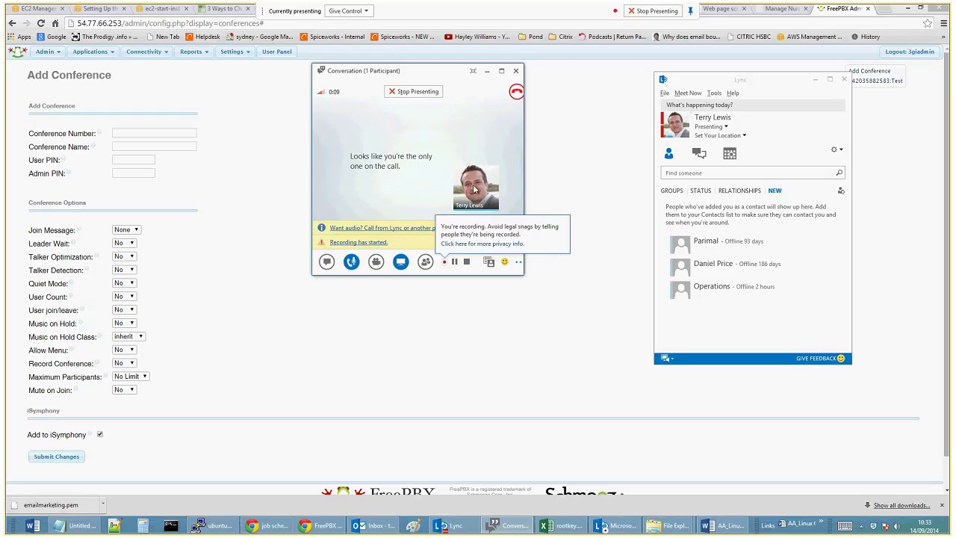
Copy the DID number from the Orbtalk Manage Numbers list
{"action": "mouse_move", "coordinate": [228, 49]}
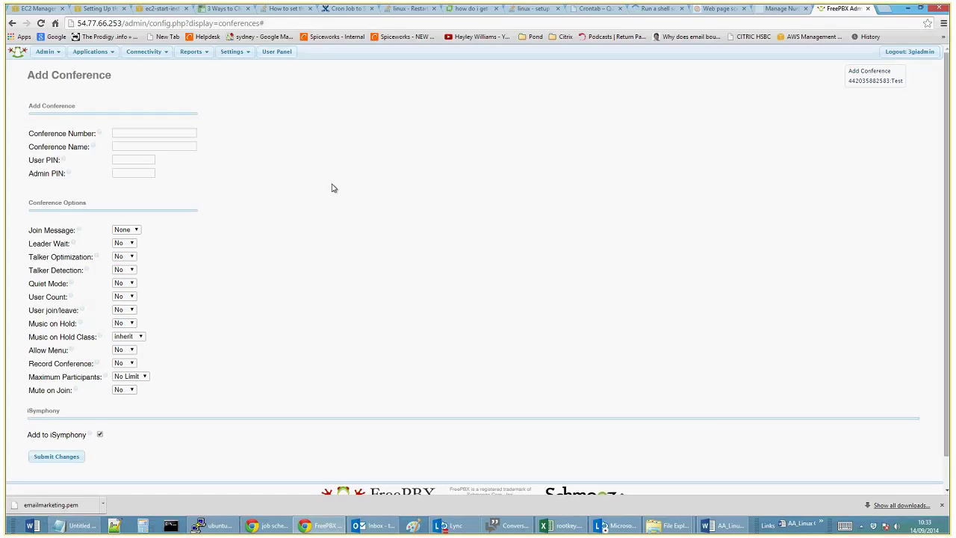
{"action": "left_click", "coordinate": [783, 8]}
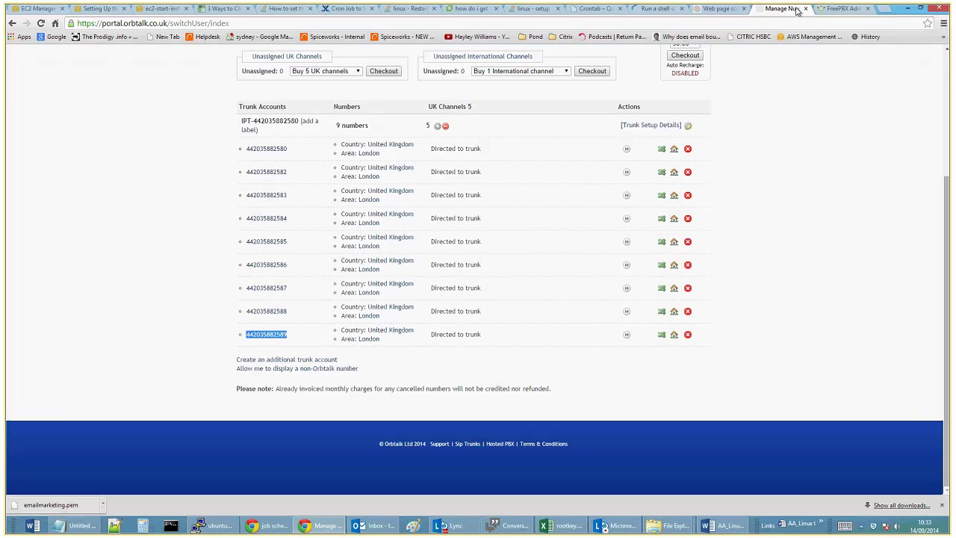
{"action": "scroll", "coordinate": [576, 245], "scroll_direction": "down", "scroll_amount": 2}
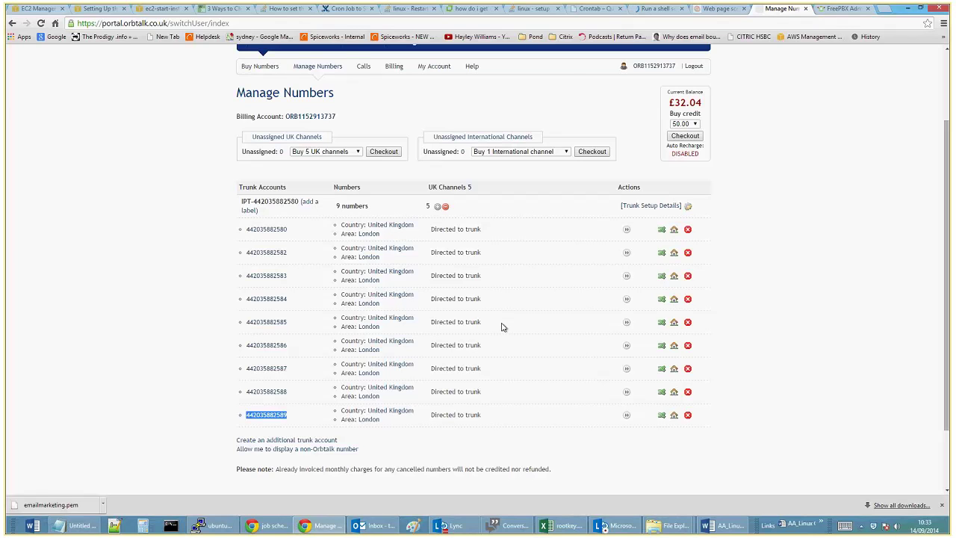
{"action": "scroll", "coordinate": [502, 328], "scroll_direction": "down", "scroll_amount": 1}
{"action": "scroll", "coordinate": [501, 327], "scroll_direction": "up", "scroll_amount": 3}
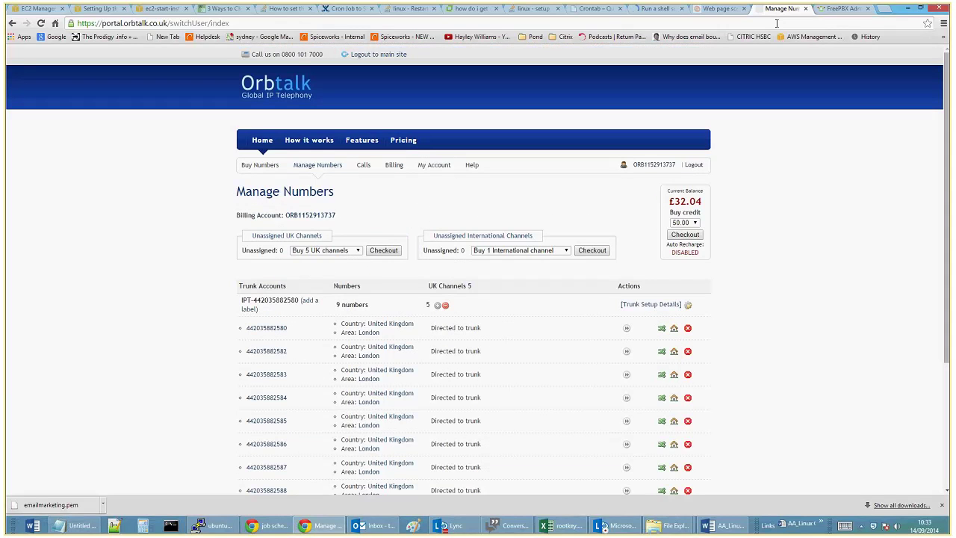
{"action": "scroll", "coordinate": [378, 332], "scroll_direction": "down", "scroll_amount": 3}
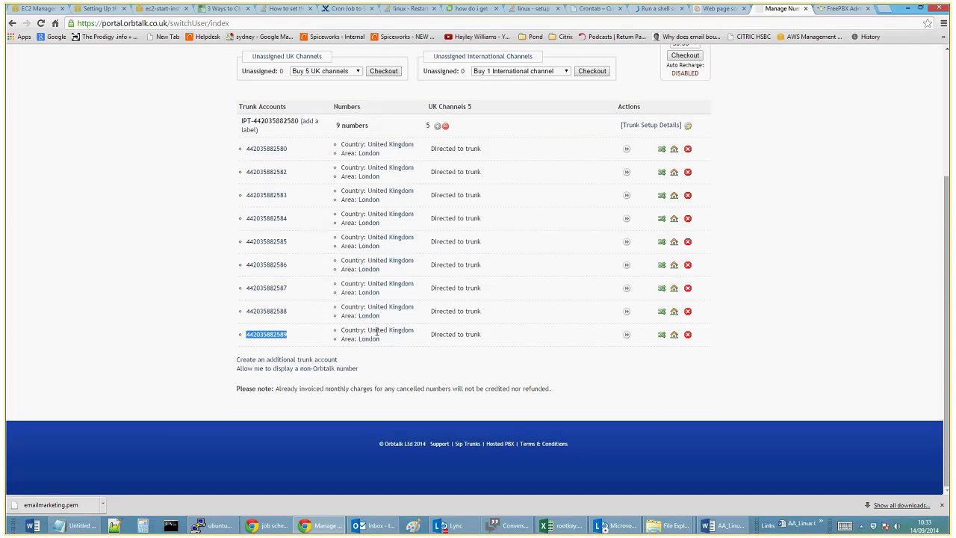
{"action": "right_click", "coordinate": [276, 338]}
{"action": "left_click", "coordinate": [296, 347]}
Back in FreePBX, view the FreePBX System Status report under Reports
{"action": "left_click", "coordinate": [853, 9]}
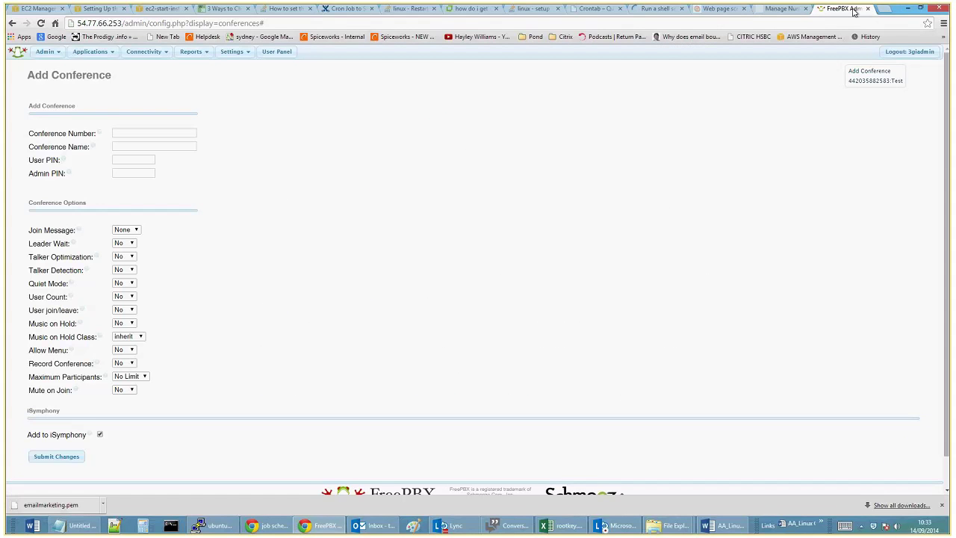
{"action": "left_click", "coordinate": [237, 51]}
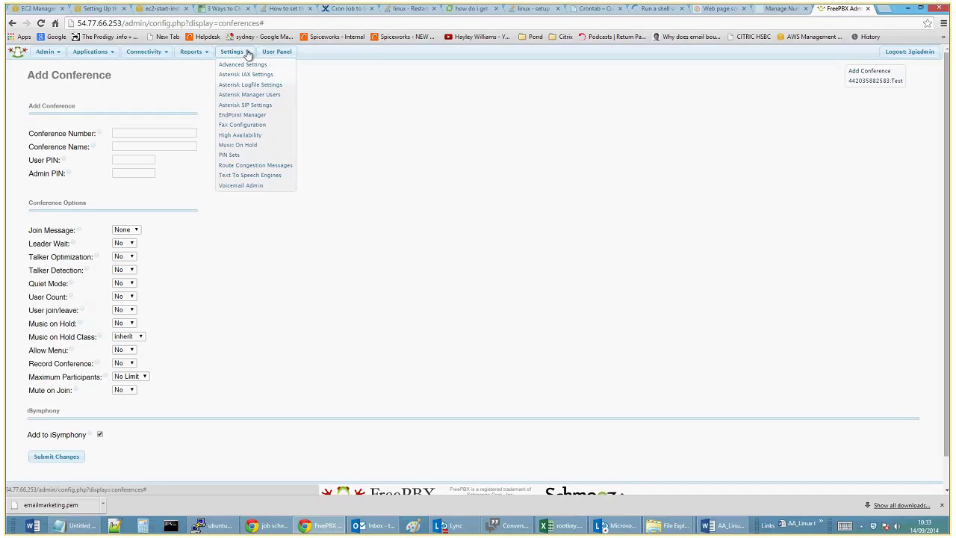
{"action": "mouse_move", "coordinate": [192, 52]}
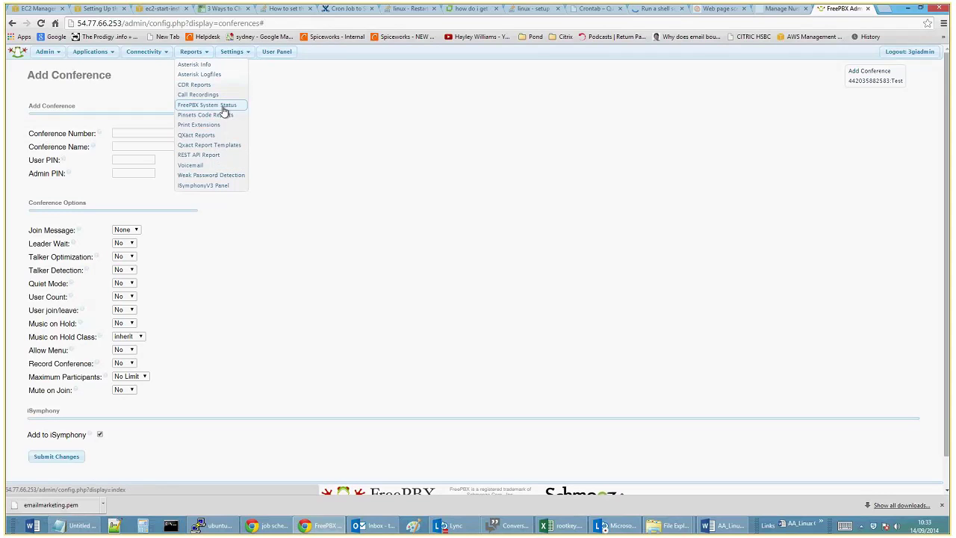
{"action": "left_click", "coordinate": [222, 106]}
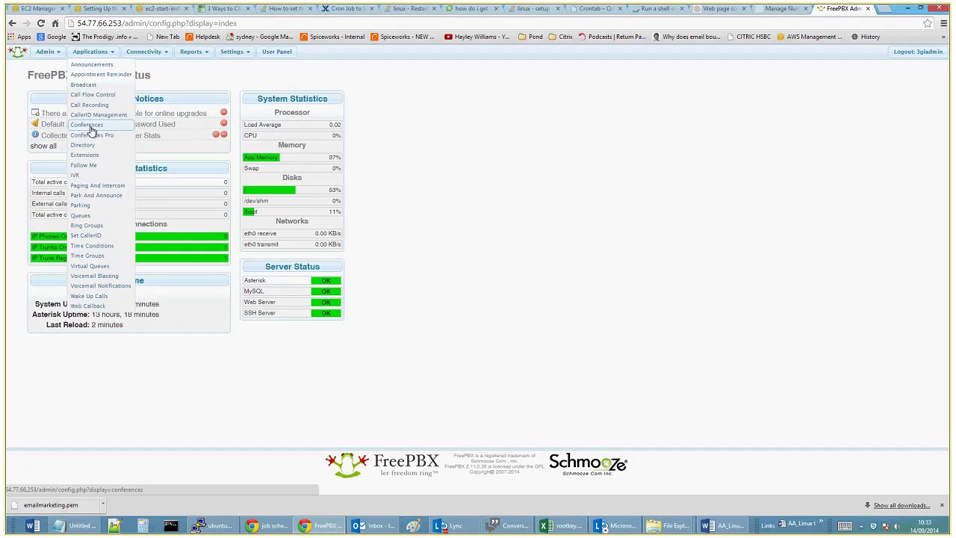
{"action": "mouse_move", "coordinate": [144, 54]}
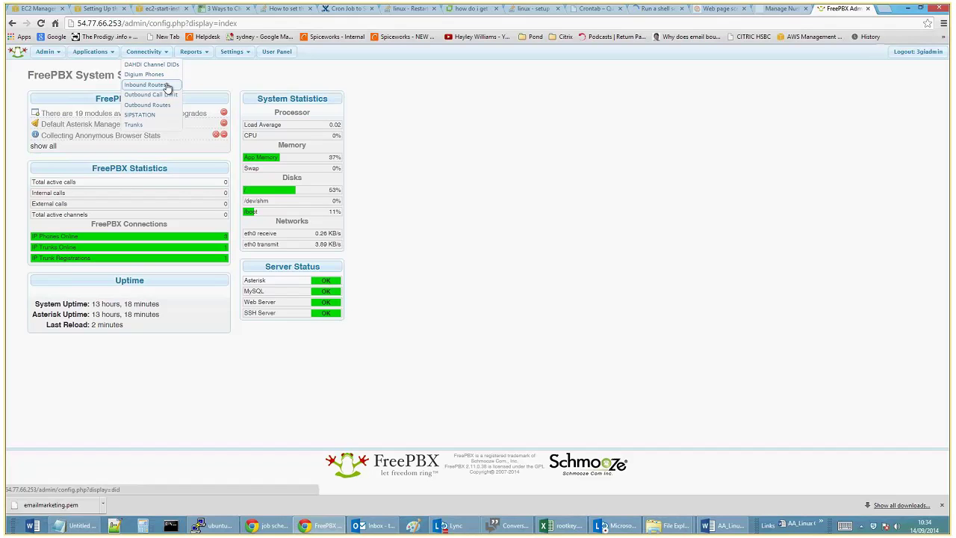
Start a new inbound route, entering the DID as its Description and pasting it as DID Number
{"action": "left_click", "coordinate": [167, 87]}
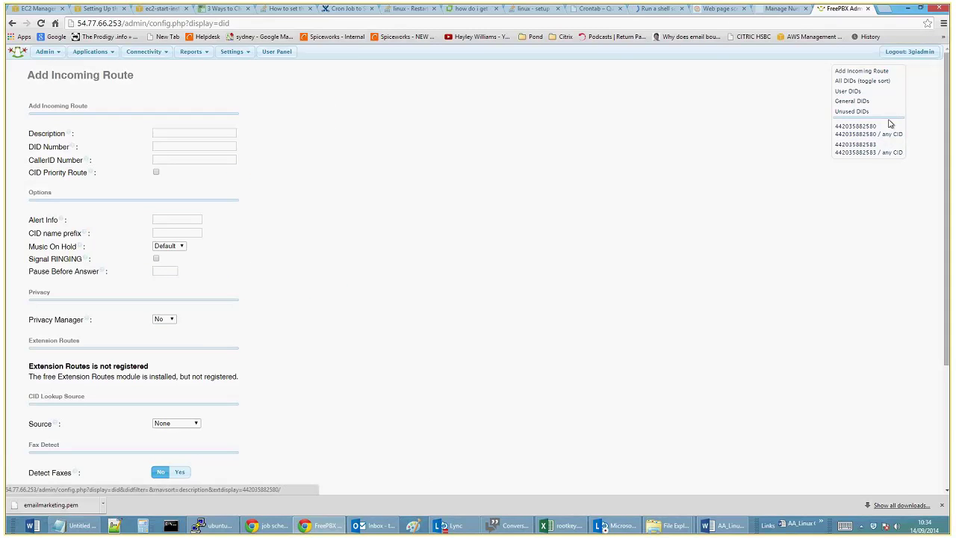
{"action": "left_click", "coordinate": [216, 135]}
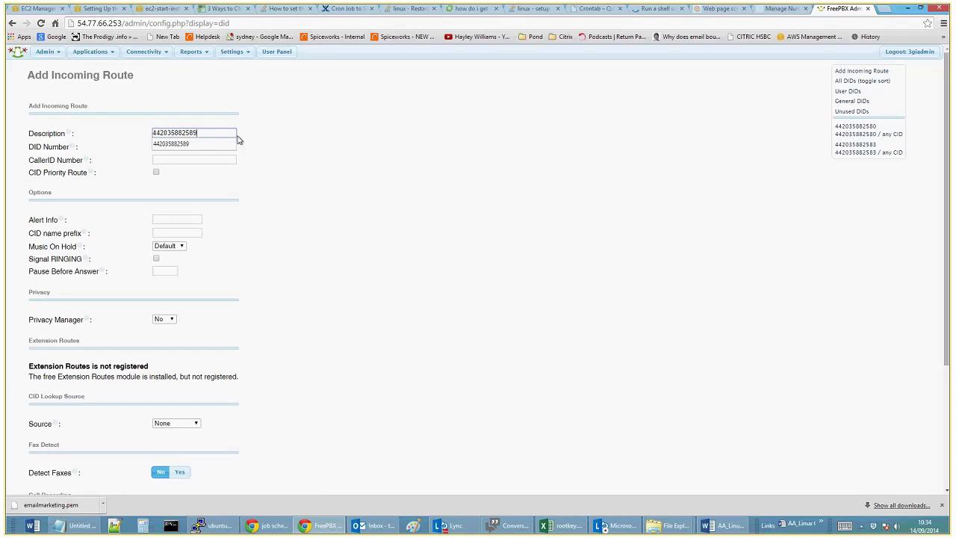
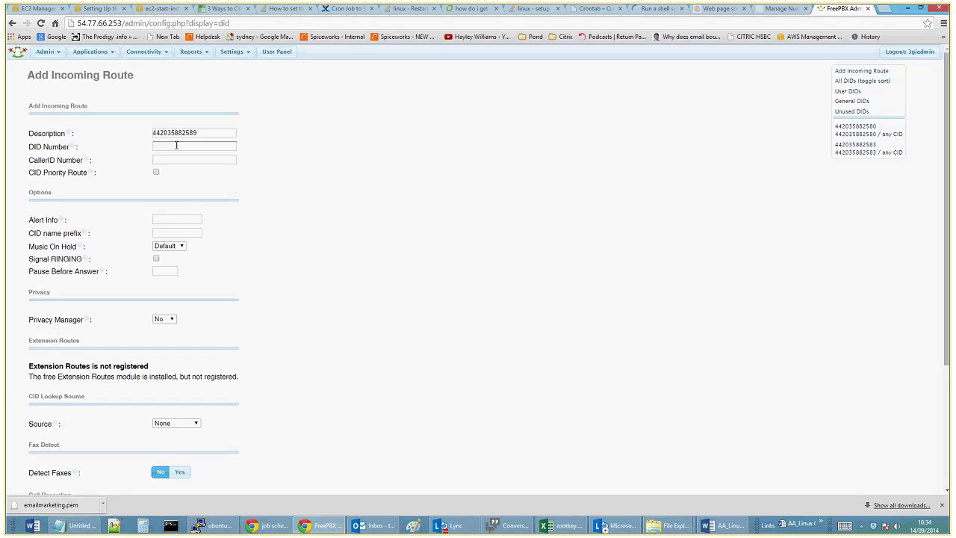
{"action": "left_click", "coordinate": [177, 145]}
{"action": "key", "text": "ctrl+v"}
Set the route's Call Recording to Never
{"action": "scroll", "coordinate": [252, 230], "scroll_direction": "down", "scroll_amount": 3}
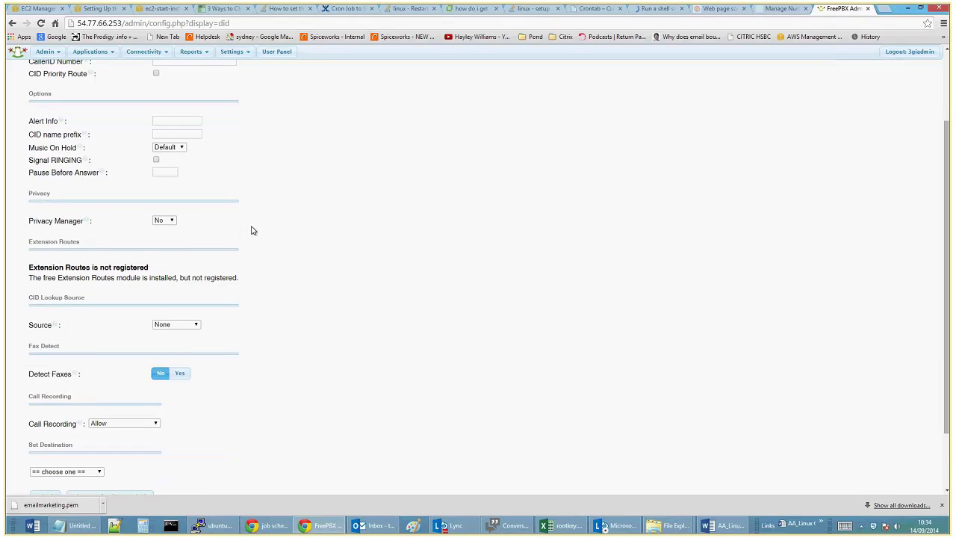
{"action": "left_click", "coordinate": [124, 374]}
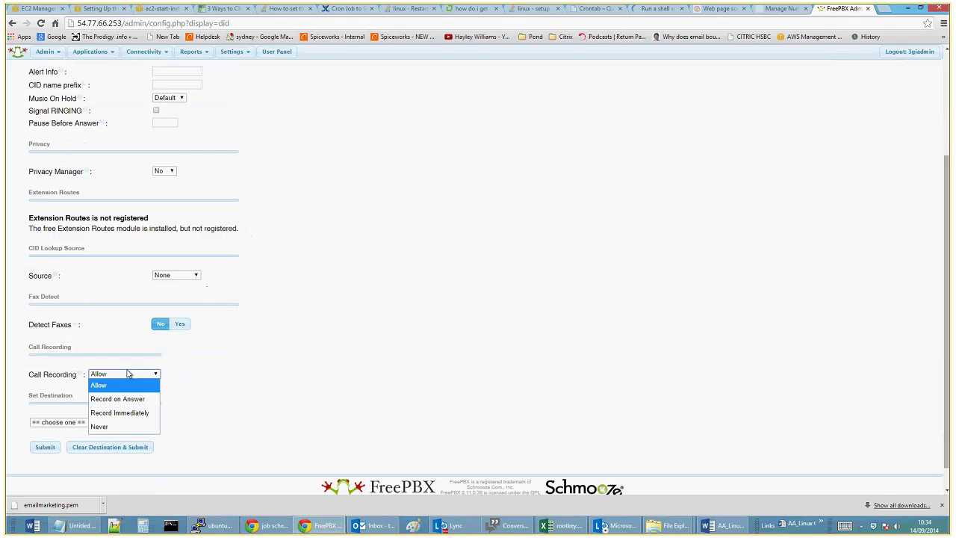
{"action": "left_click", "coordinate": [118, 427]}
Bring up the Set Destination type list at the bottom of the route form
{"action": "scroll", "coordinate": [242, 369], "scroll_direction": "up", "scroll_amount": 3}
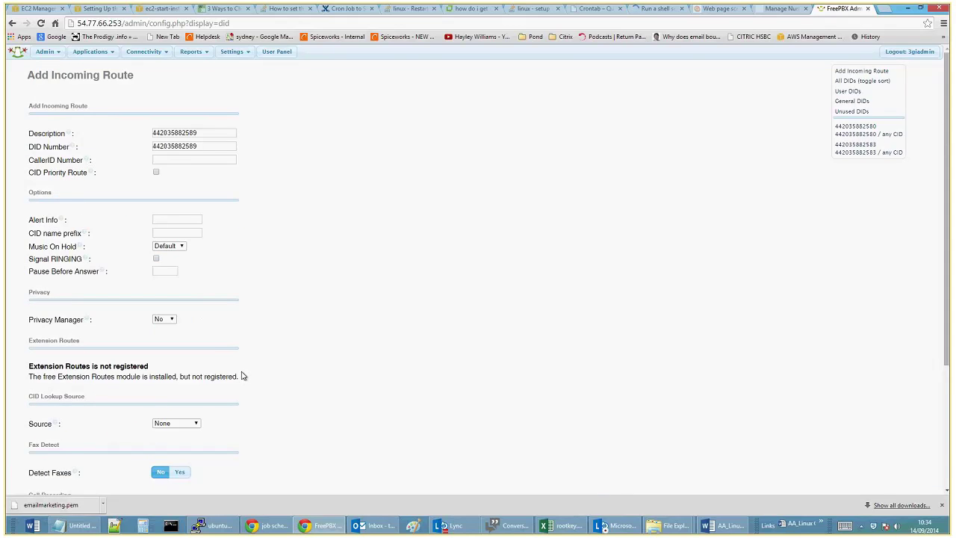
{"action": "scroll", "coordinate": [242, 376], "scroll_direction": "down", "scroll_amount": 1}
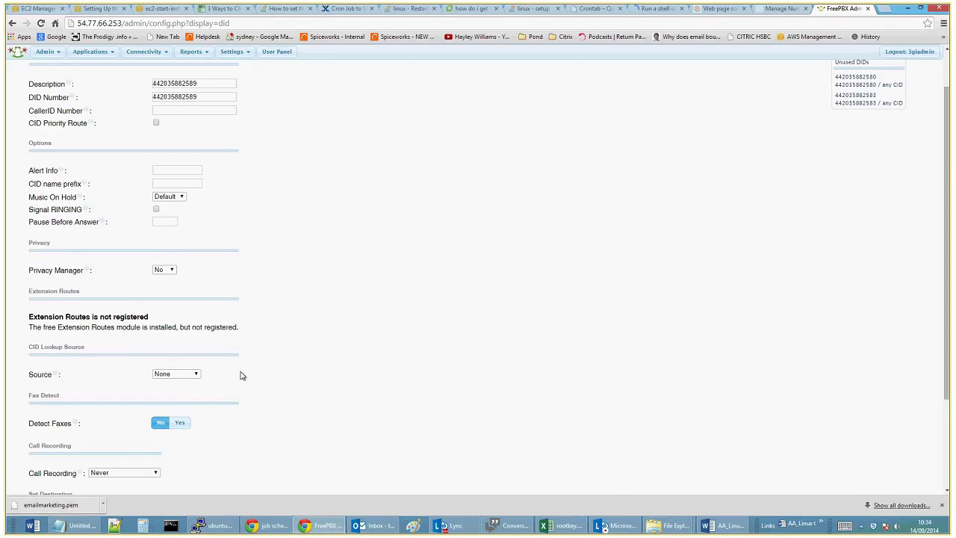
{"action": "scroll", "coordinate": [240, 376], "scroll_direction": "down", "scroll_amount": 3}
{"action": "scroll", "coordinate": [236, 376], "scroll_direction": "down", "scroll_amount": 1}
{"action": "scroll", "coordinate": [234, 376], "scroll_direction": "up", "scroll_amount": 5}
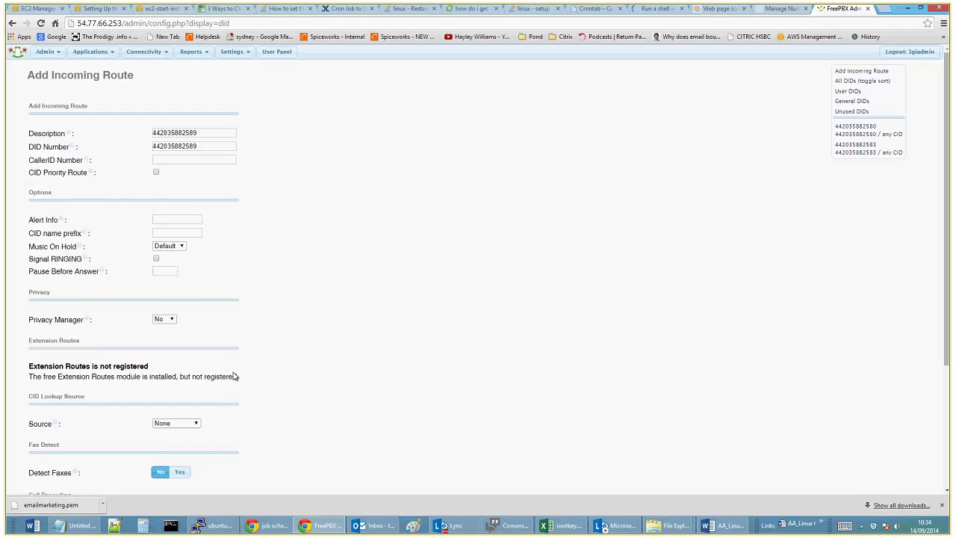
{"action": "scroll", "coordinate": [232, 375], "scroll_direction": "down", "scroll_amount": 3}
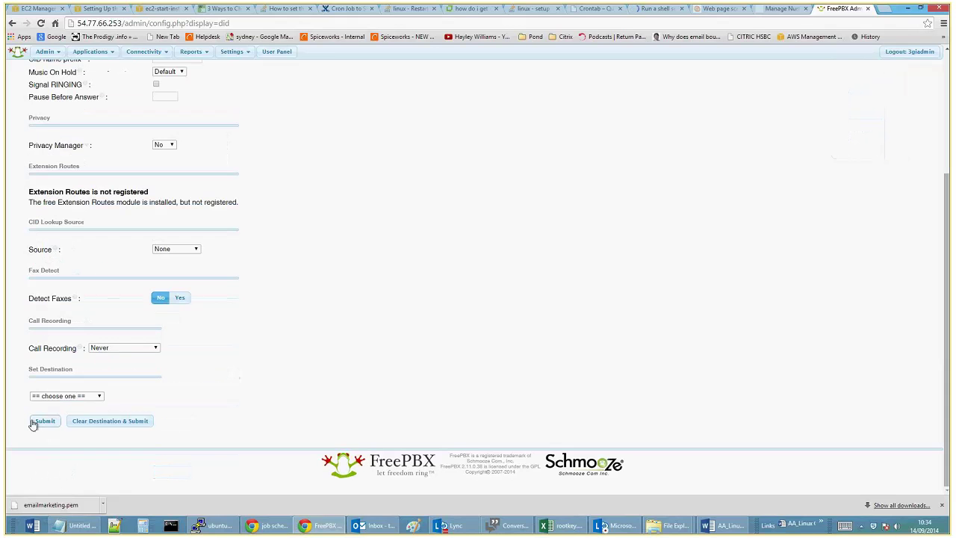
{"action": "left_click", "coordinate": [63, 397]}
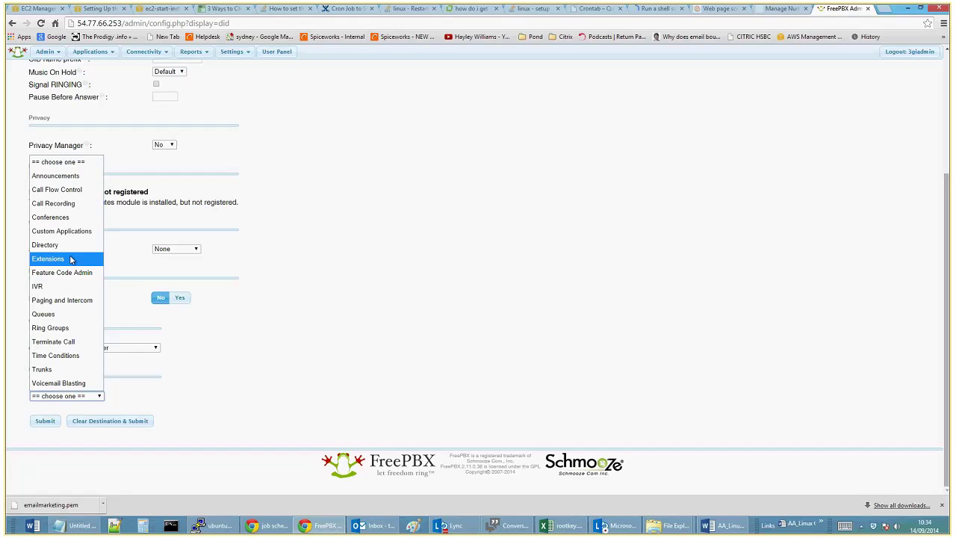
Make Conferences the destination type and choose 'Add new Conferences'
{"action": "left_click", "coordinate": [71, 259]}
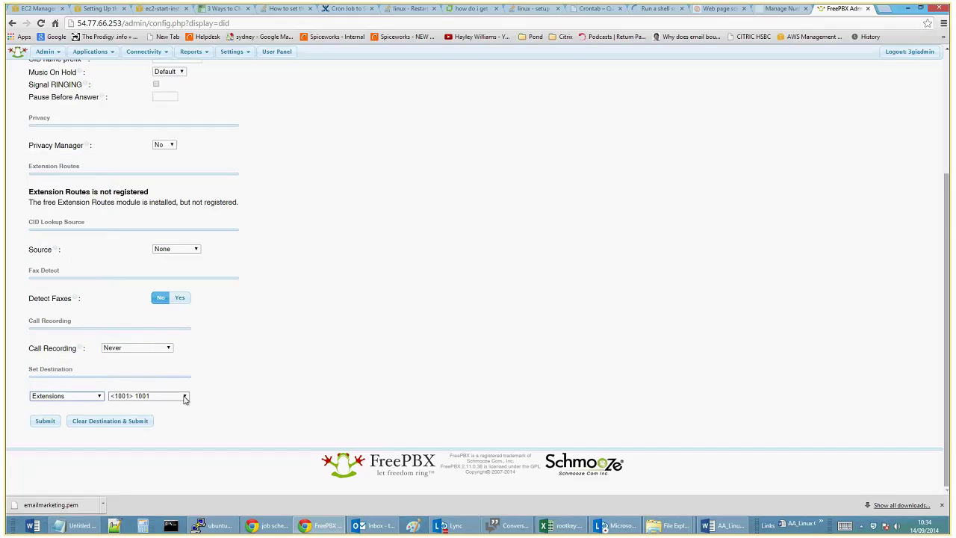
{"action": "left_click", "coordinate": [68, 396]}
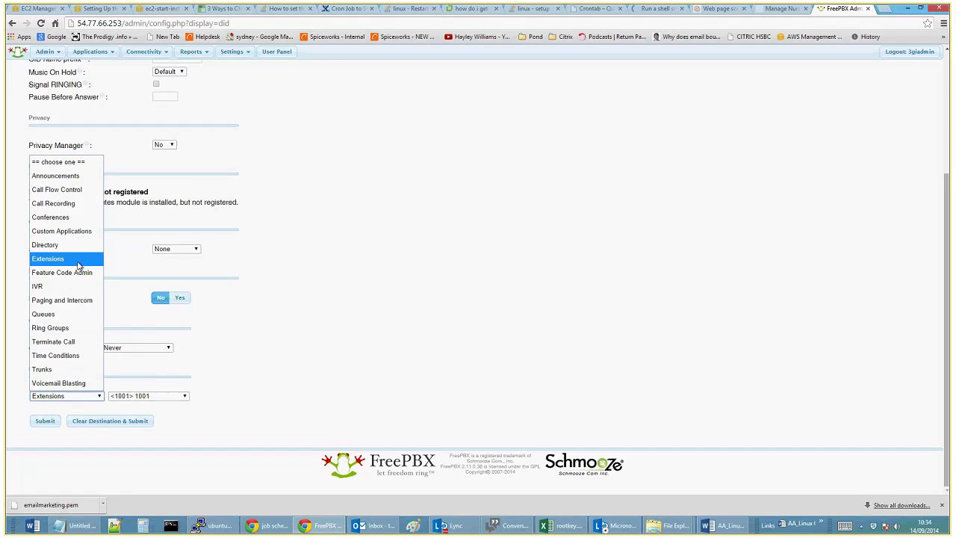
{"action": "left_click", "coordinate": [75, 215]}
{"action": "left_click", "coordinate": [170, 396]}
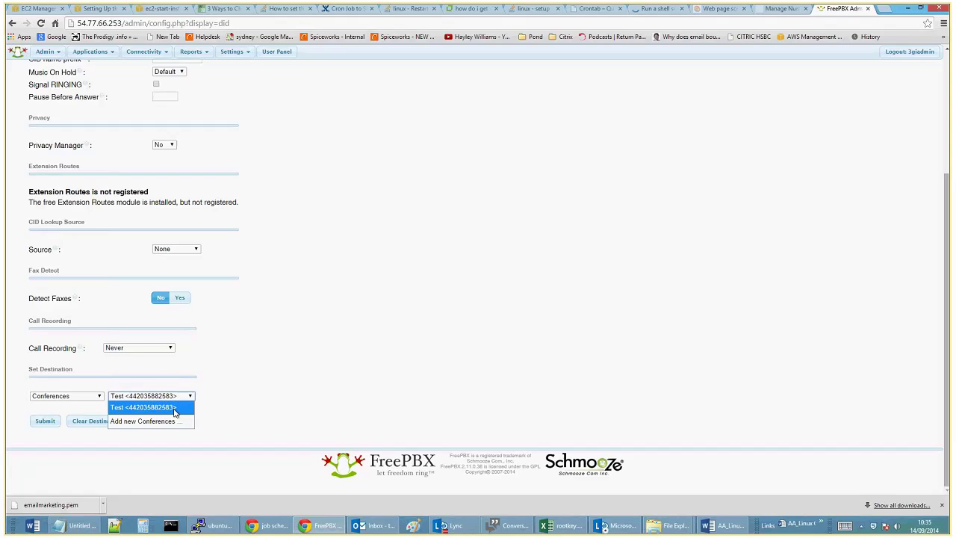
{"action": "left_click", "coordinate": [141, 421]}
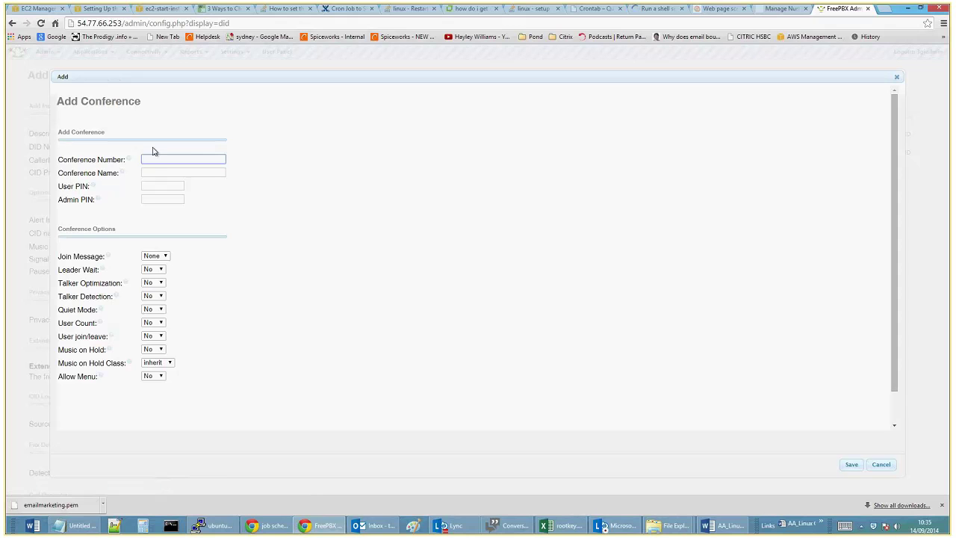
Fill the new conference with the pasted DID as number, name Operations, plus user and admin PINs
{"action": "key", "text": "ctrl+v"}
{"action": "left_click", "coordinate": [201, 173]}
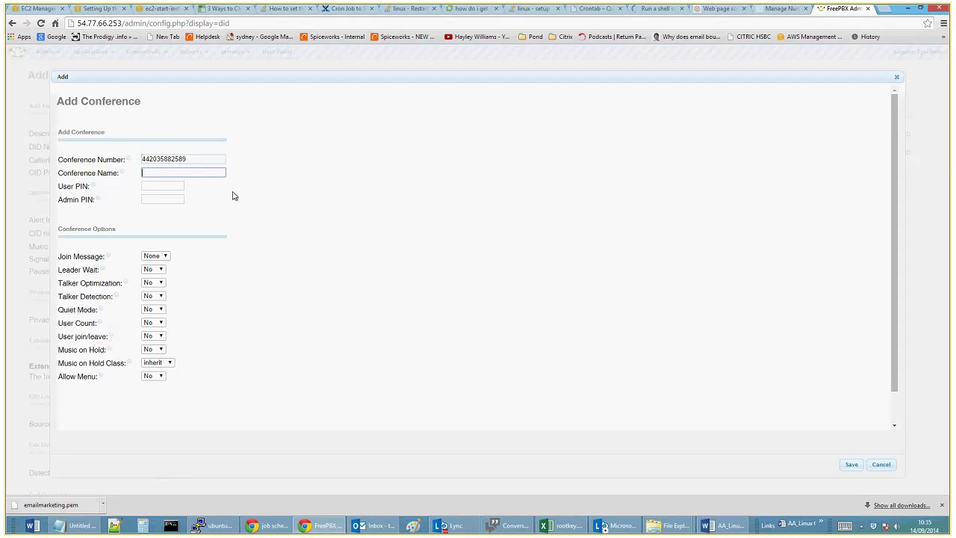
{"action": "type", "text": "Operations"}
{"action": "left_click", "coordinate": [179, 184]}
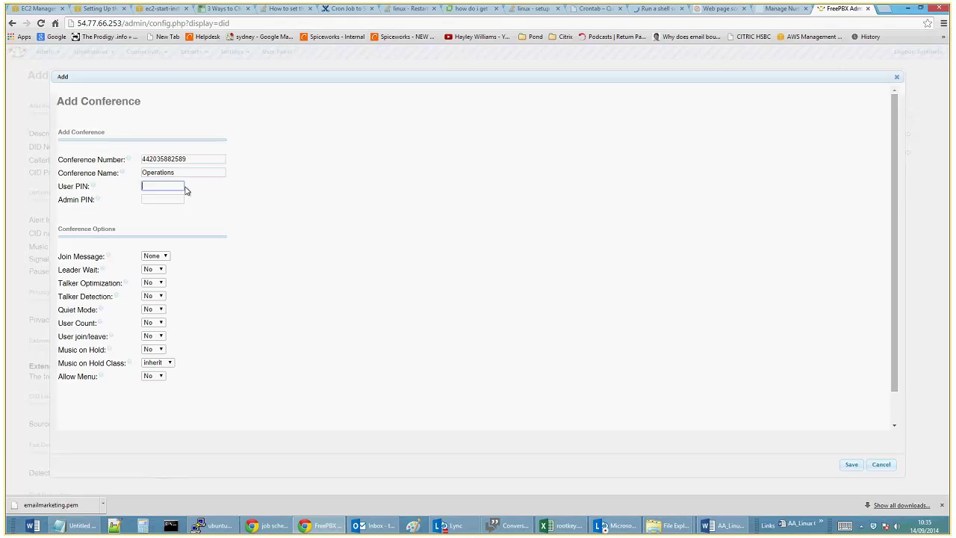
{"action": "key", "text": "Tab"}
{"action": "left_click", "coordinate": [309, 298]}
Keep the conference's Join Message set to None
{"action": "left_click", "coordinate": [166, 257]}
{"action": "left_click", "coordinate": [153, 266]}
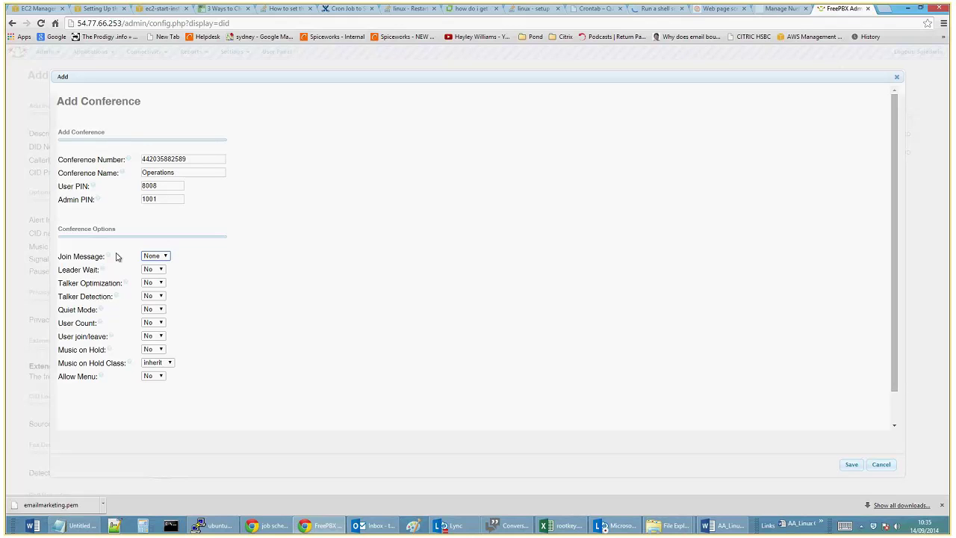
{"action": "left_click", "coordinate": [169, 257]}
{"action": "left_click", "coordinate": [162, 269]}
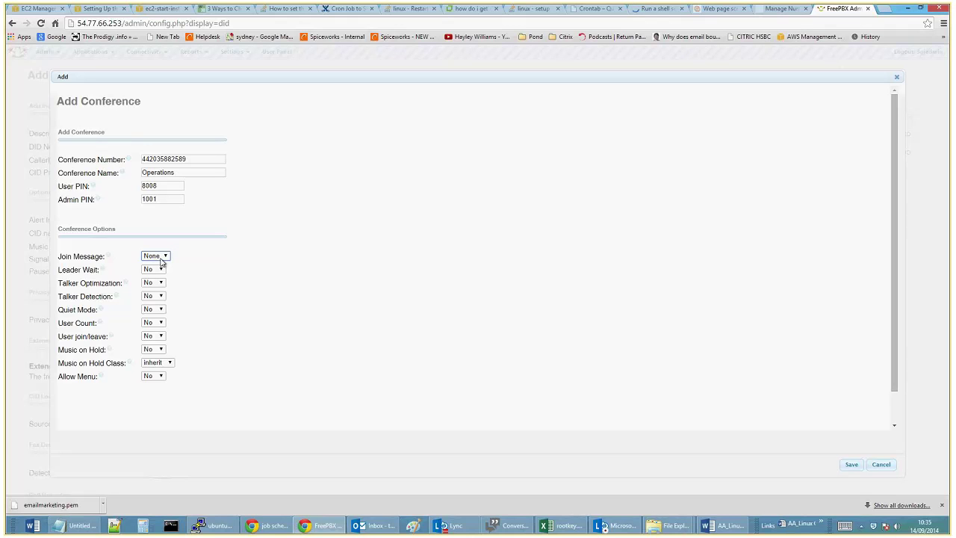
{"action": "left_click", "coordinate": [161, 259]}
{"action": "left_click", "coordinate": [157, 269]}
Leave User Count, User join/leave and Allow Menu at No, and save the Operations conference
{"action": "left_click", "coordinate": [162, 322]}
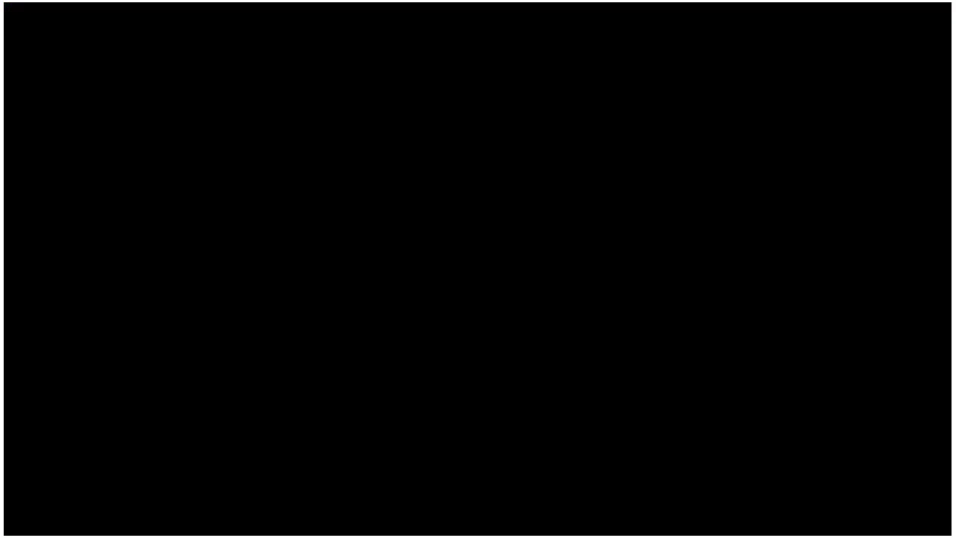
{"action": "left_click", "coordinate": [206, 322]}
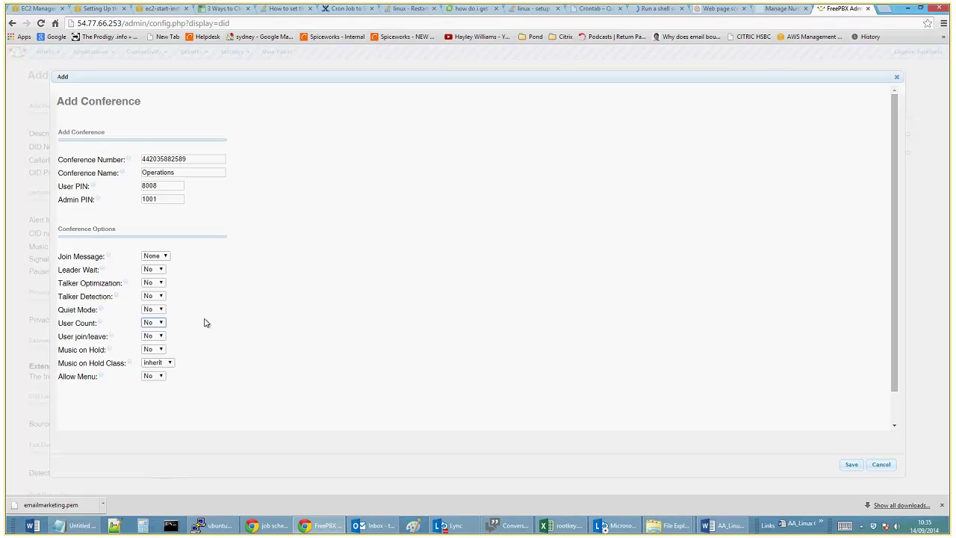
{"action": "left_click", "coordinate": [160, 336]}
{"action": "left_click", "coordinate": [159, 348]}
{"action": "left_click", "coordinate": [160, 378]}
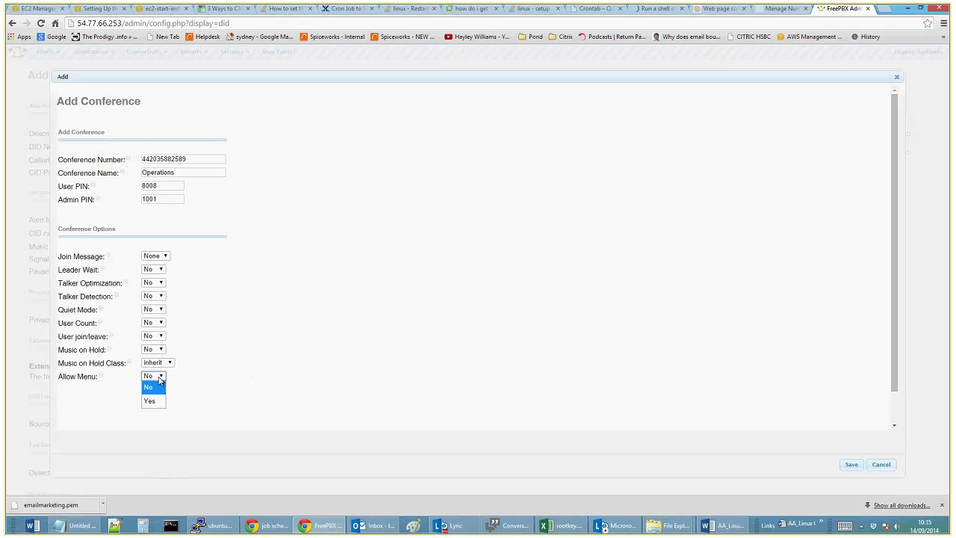
{"action": "left_click", "coordinate": [159, 379]}
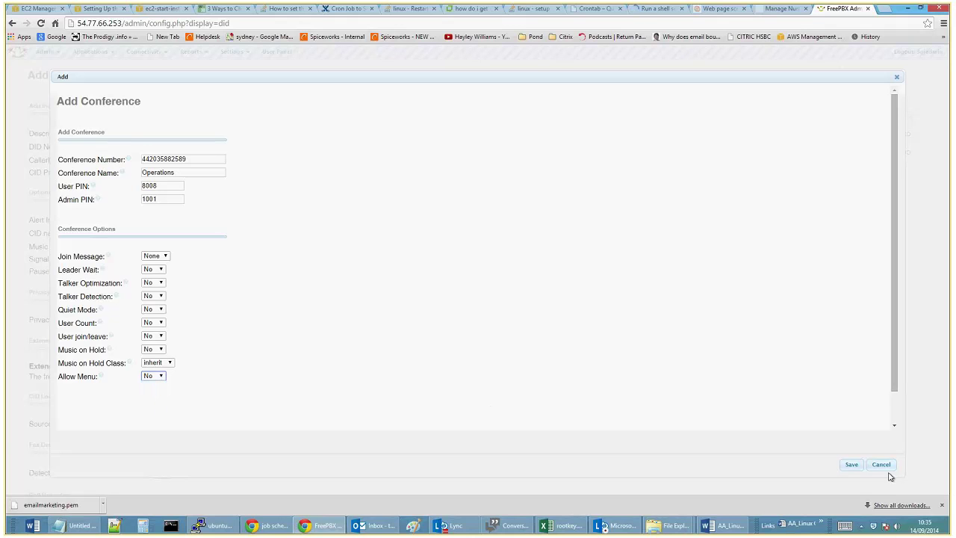
{"action": "left_click", "coordinate": [851, 465]}
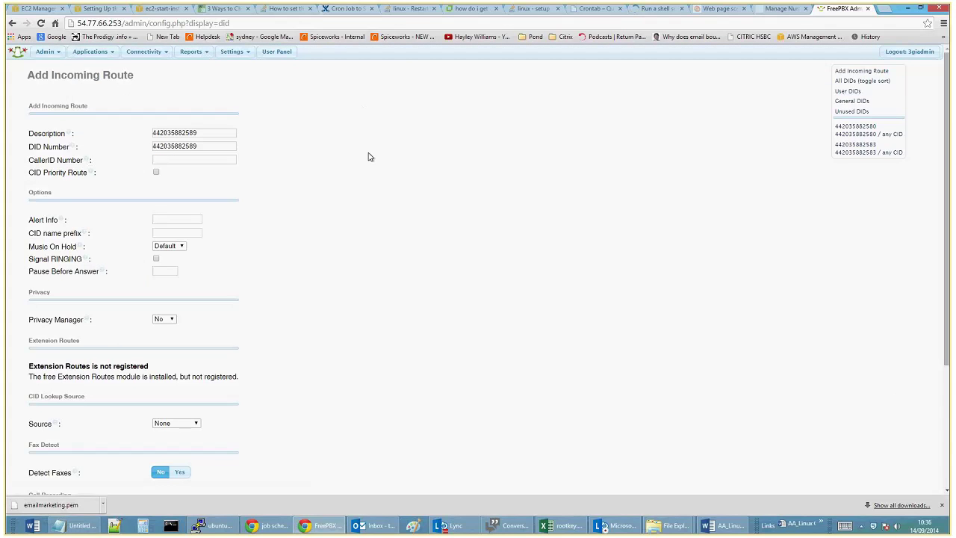
Submit the incoming route with Conferences: Operations as its destination
{"action": "scroll", "coordinate": [370, 157], "scroll_direction": "down", "scroll_amount": 3}
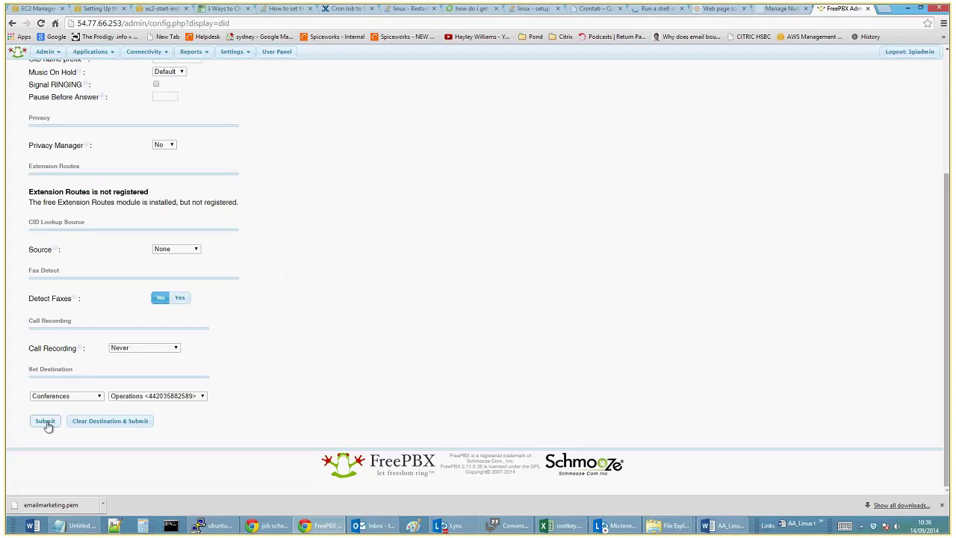
{"action": "left_click", "coordinate": [46, 422]}
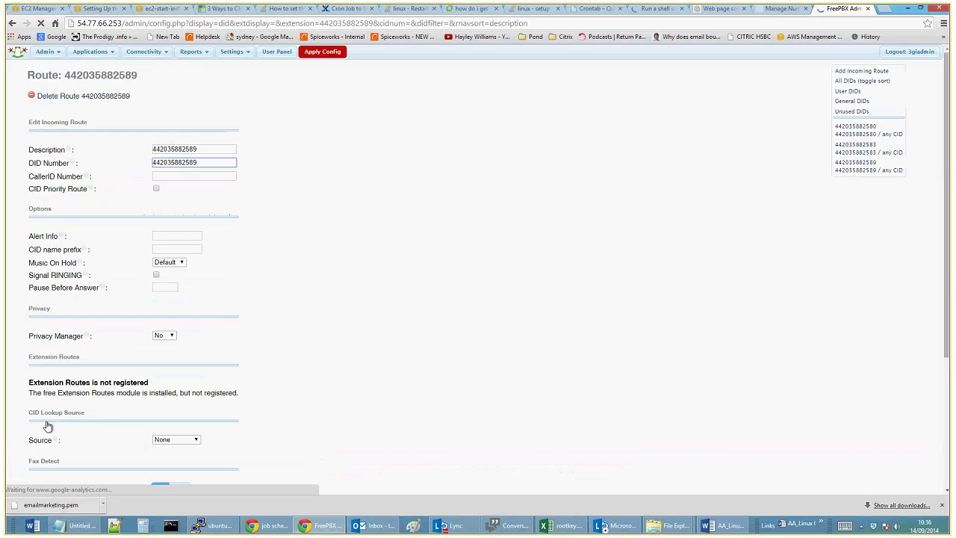
Apply the pending config and verify the route's destination is the Operations conference
{"action": "left_click", "coordinate": [325, 51]}
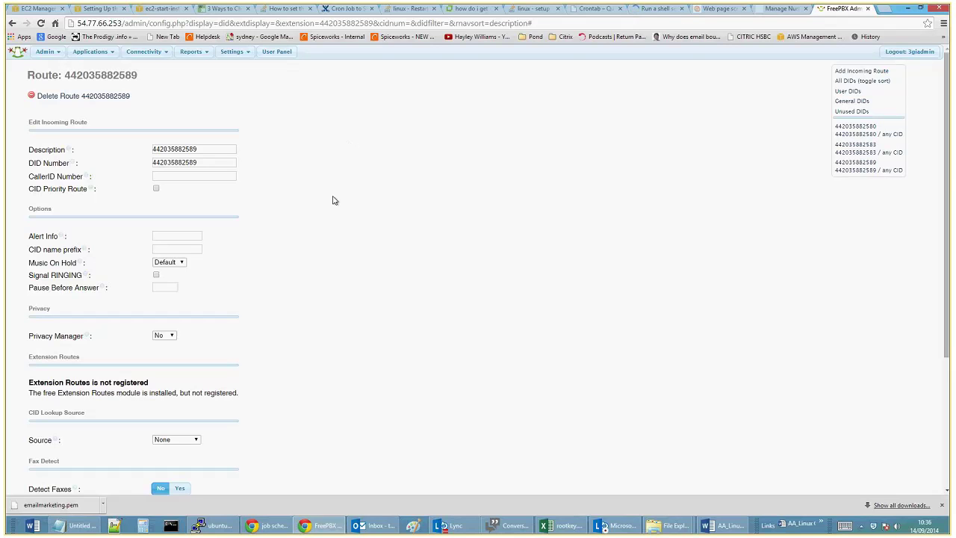
{"action": "scroll", "coordinate": [332, 203], "scroll_direction": "down", "scroll_amount": 3}
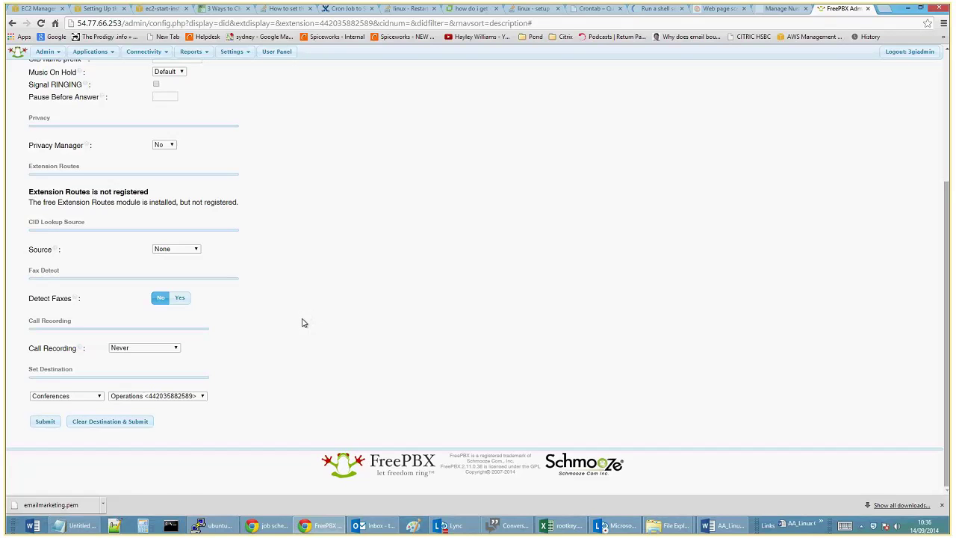
{"action": "scroll", "coordinate": [298, 325], "scroll_direction": "up", "scroll_amount": 3}
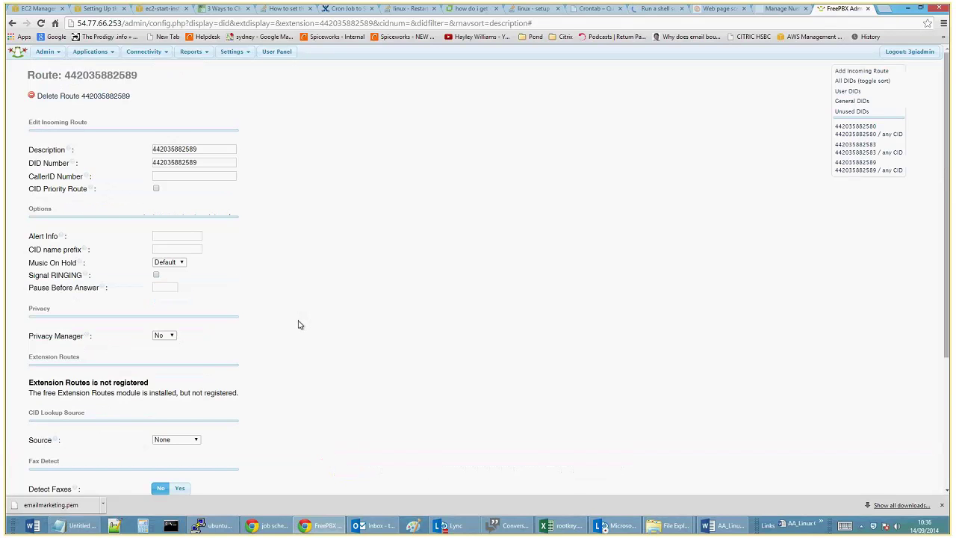